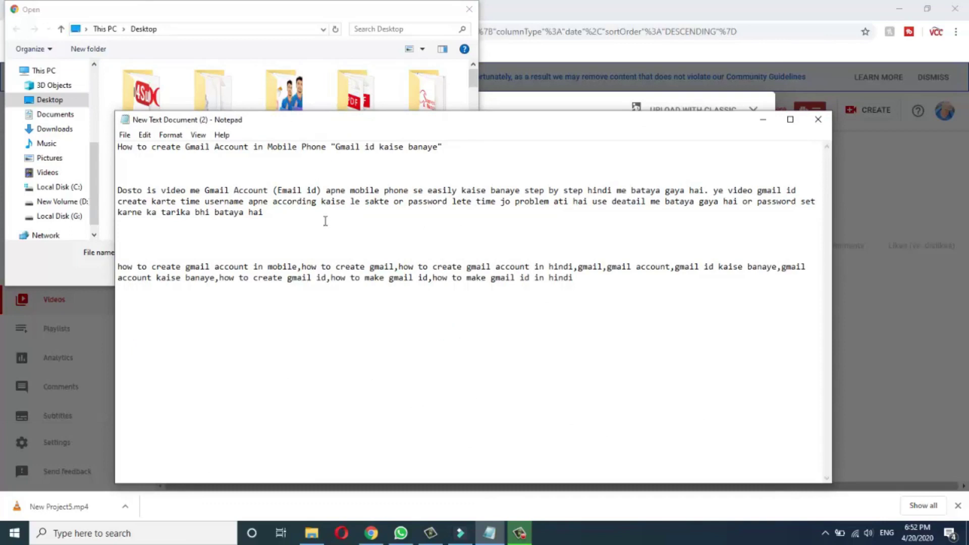
Review the prepared video title, description and keyword list in the Notepad document
{"action": "left_click", "coordinate": [316, 266]}
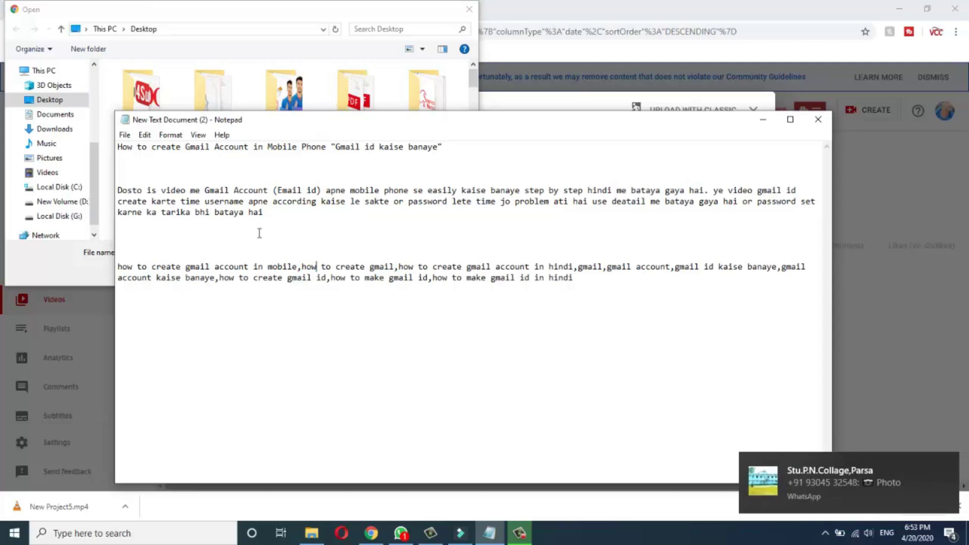
{"action": "left_click_drag", "start_coordinate": [234, 190], "coordinate": [237, 212]}
{"action": "left_click", "coordinate": [238, 212]}
{"action": "left_click_drag", "start_coordinate": [215, 267], "coordinate": [241, 277]}
{"action": "left_click", "coordinate": [241, 278]}
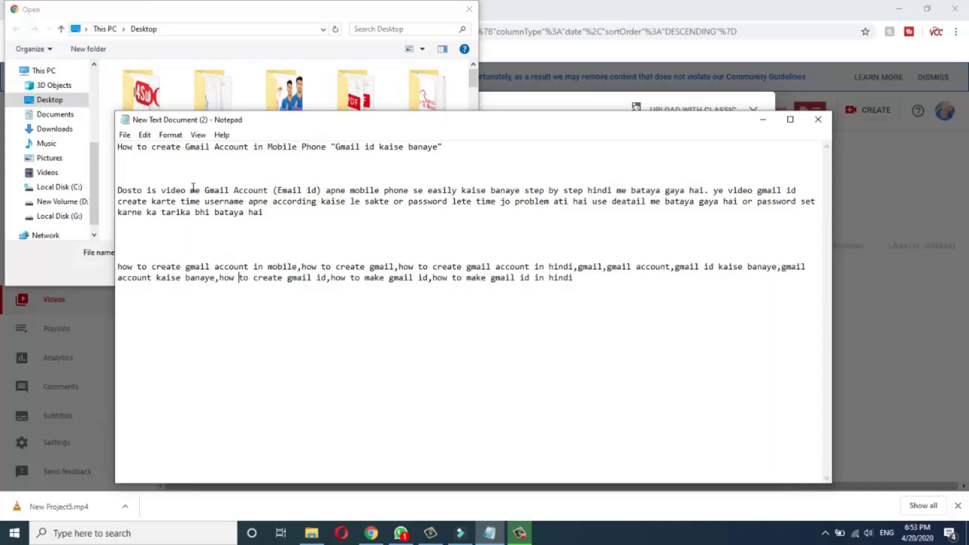
{"action": "left_click_drag", "start_coordinate": [195, 190], "coordinate": [209, 212]}
{"action": "left_click", "coordinate": [249, 253]}
{"action": "left_click_drag", "start_coordinate": [443, 148], "coordinate": [148, 149]}
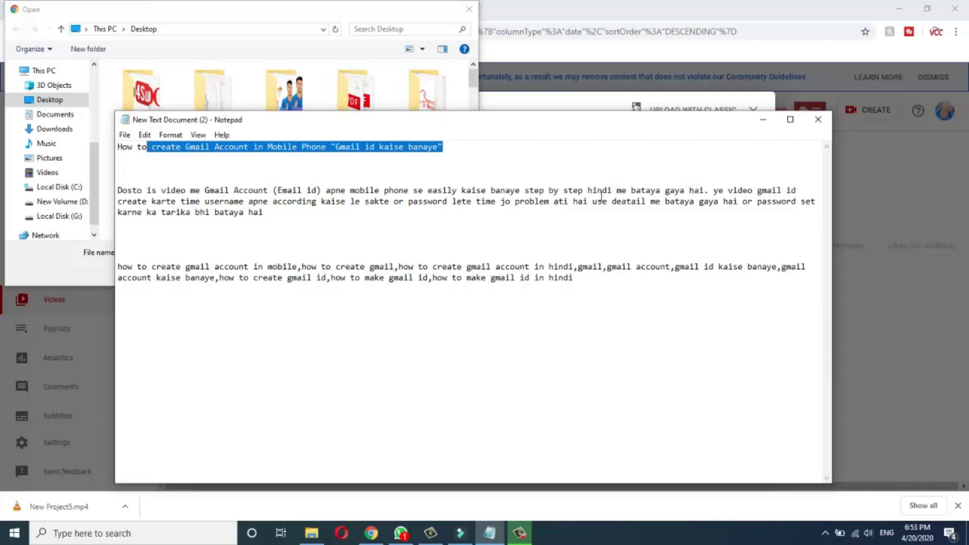
Switch to the YouTube upload dialog and upload "How to create Gmail Account in Mobile Phone Gmail id kaise banaye.mp4" from the Desktop
{"action": "left_click", "coordinate": [763, 120]}
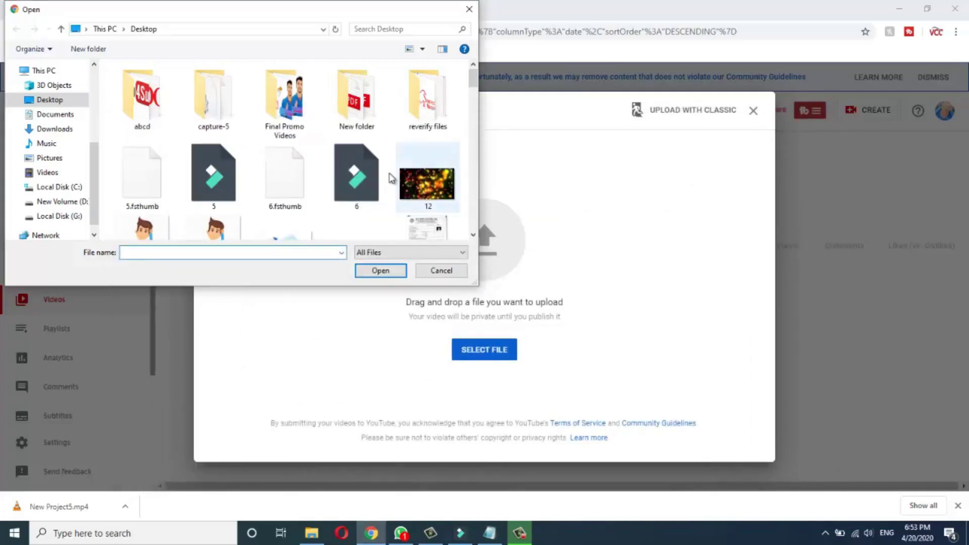
{"action": "scroll", "coordinate": [364, 180], "scroll_direction": "down", "scroll_amount": 3}
{"action": "scroll", "coordinate": [363, 180], "scroll_direction": "down", "scroll_amount": 10}
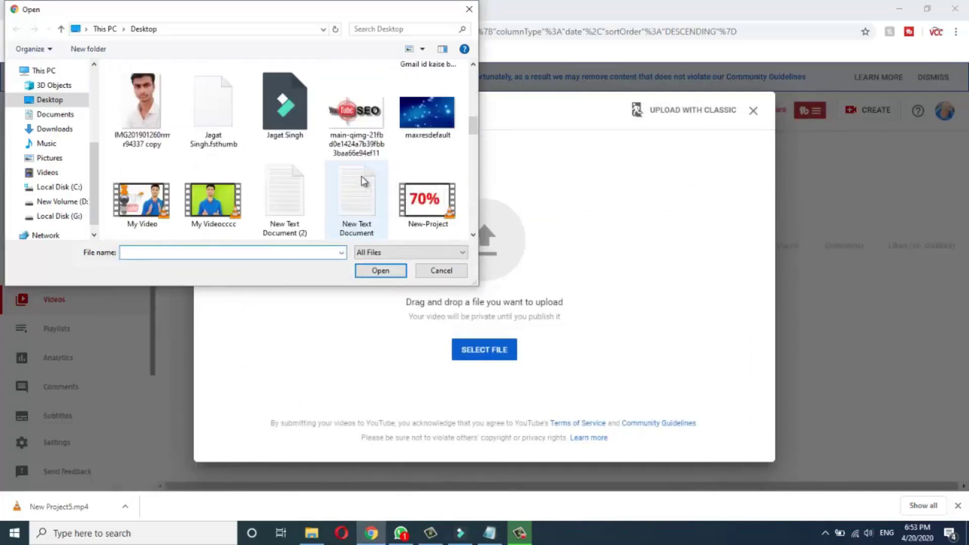
{"action": "scroll", "coordinate": [363, 180], "scroll_direction": "down", "scroll_amount": 10}
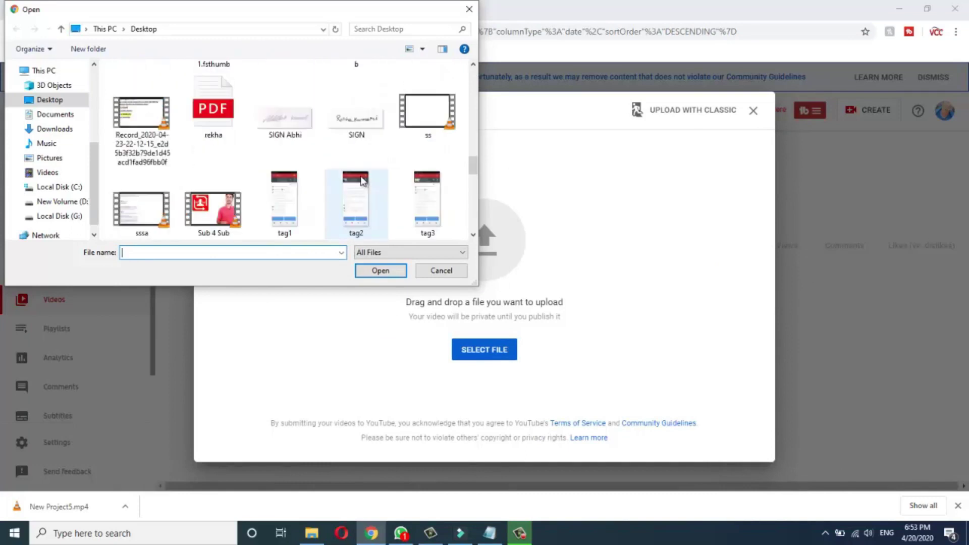
{"action": "scroll", "coordinate": [361, 181], "scroll_direction": "down", "scroll_amount": 10}
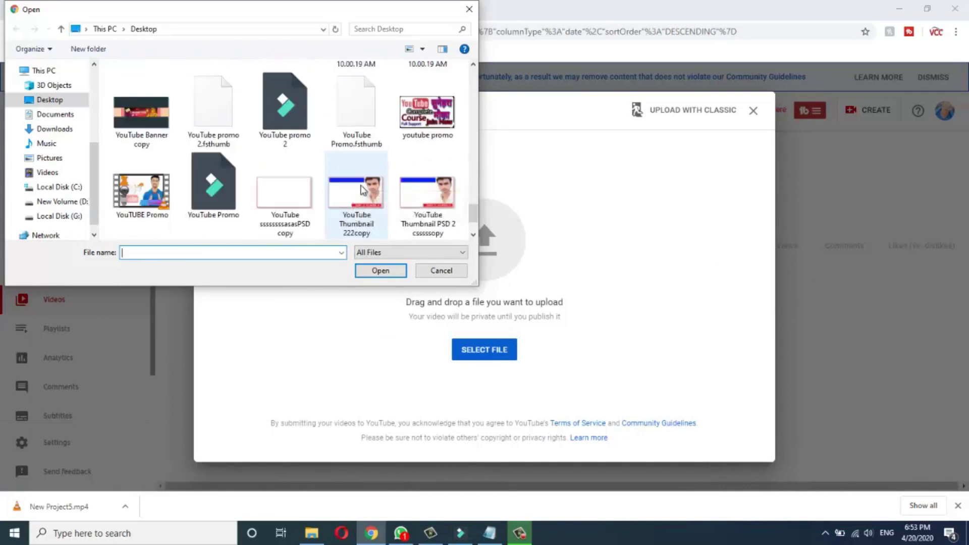
{"action": "scroll", "coordinate": [363, 188], "scroll_direction": "down", "scroll_amount": 6}
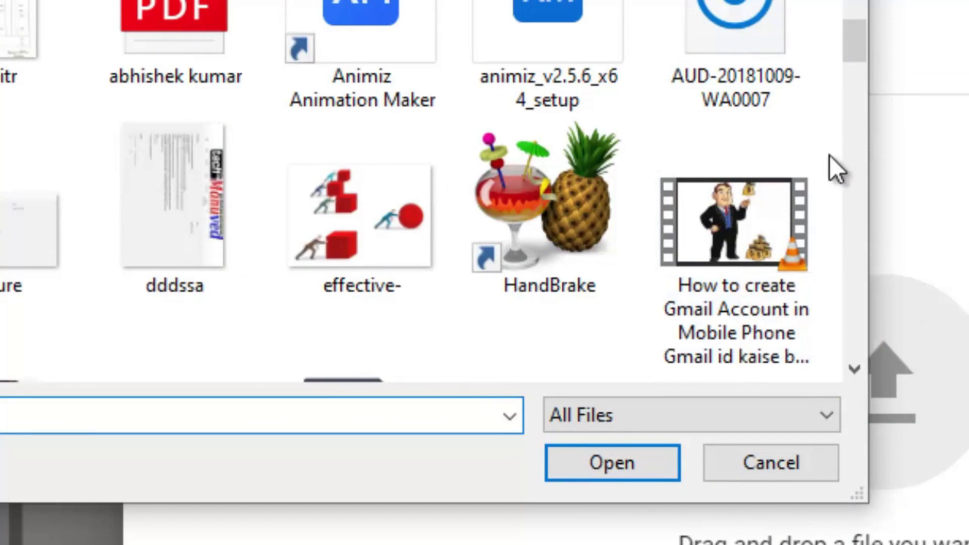
{"action": "left_click", "coordinate": [735, 268]}
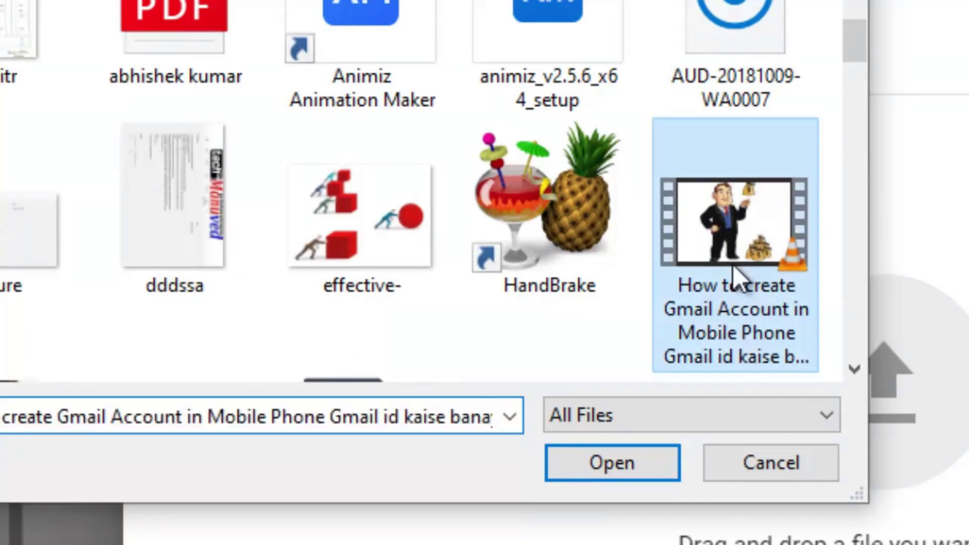
{"action": "left_click", "coordinate": [620, 470]}
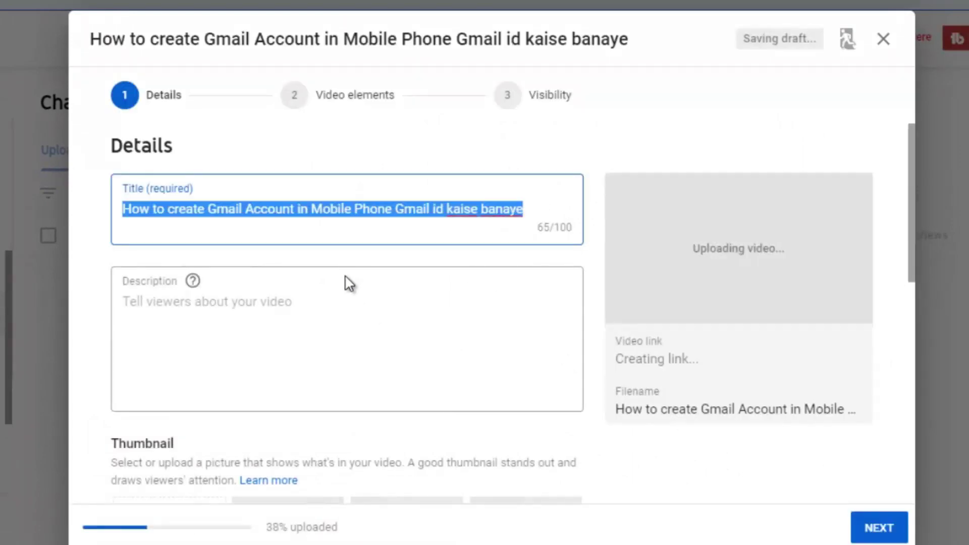
Compare the uploaded video's title with its source file name in the details form
{"action": "left_click", "coordinate": [347, 292]}
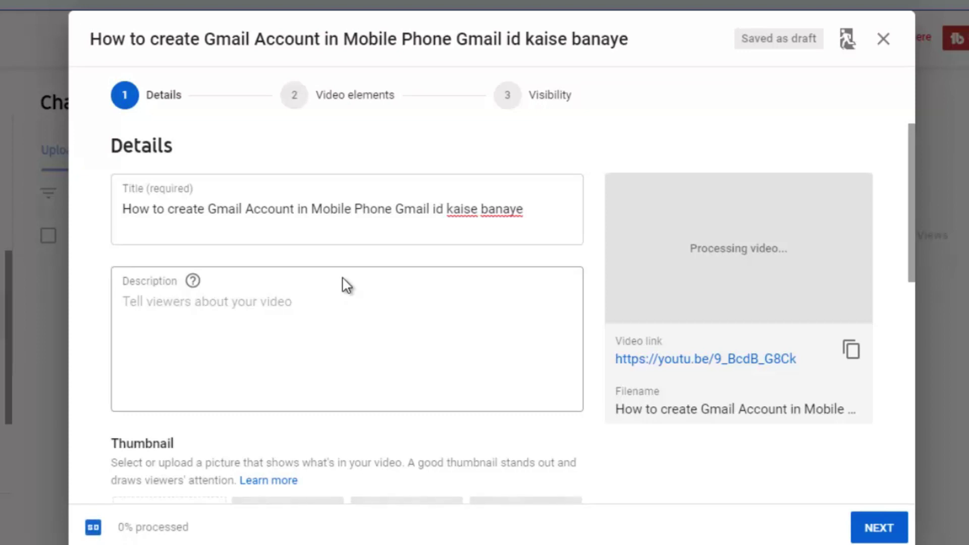
{"action": "left_click_drag", "start_coordinate": [620, 388], "coordinate": [668, 407]}
{"action": "left_click", "coordinate": [623, 389]}
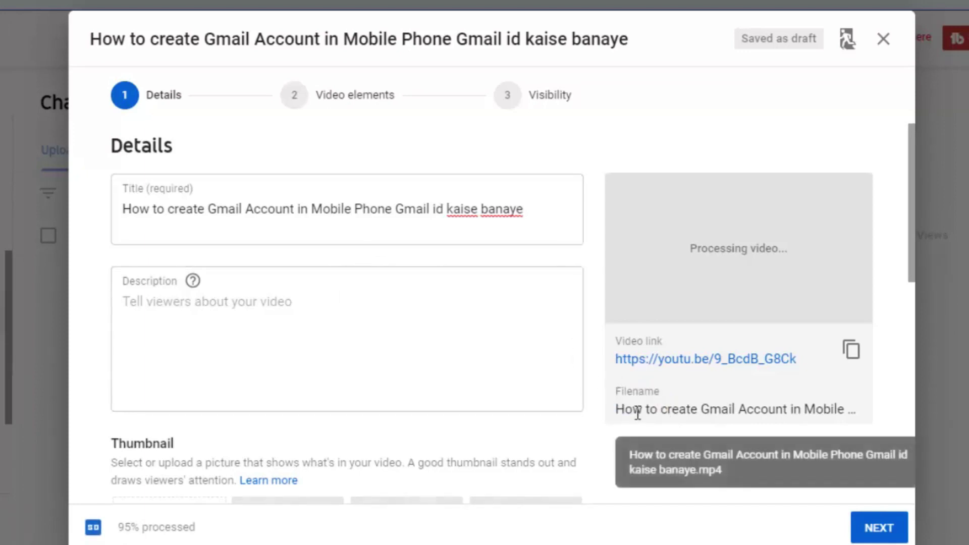
{"action": "left_click_drag", "start_coordinate": [633, 410], "coordinate": [679, 410]}
{"action": "left_click", "coordinate": [531, 215]}
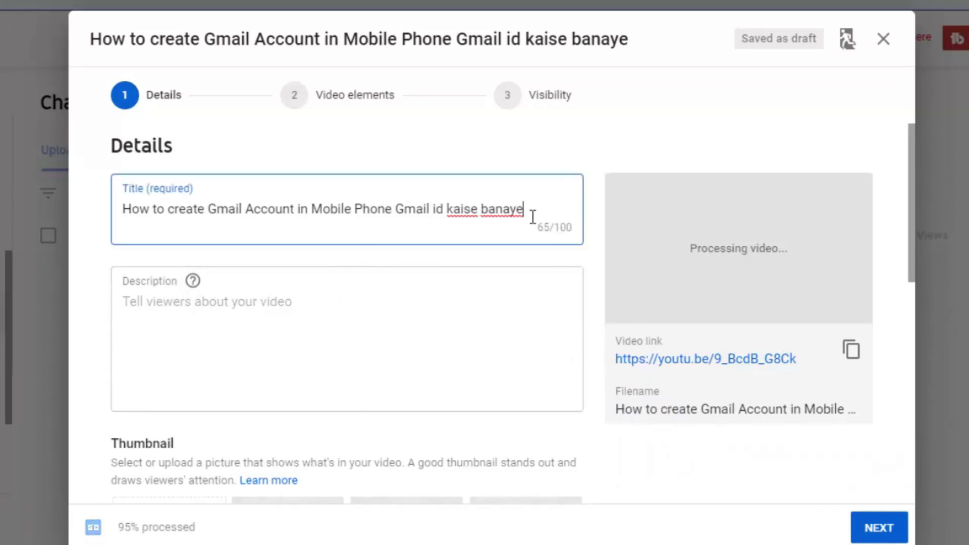
{"action": "left_click_drag", "start_coordinate": [615, 397], "coordinate": [679, 417]}
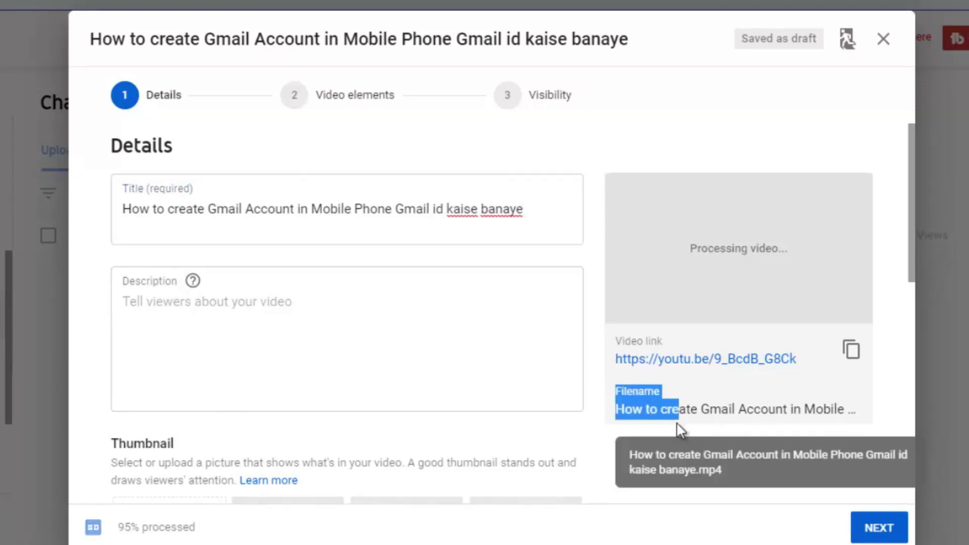
{"action": "left_click", "coordinate": [684, 415]}
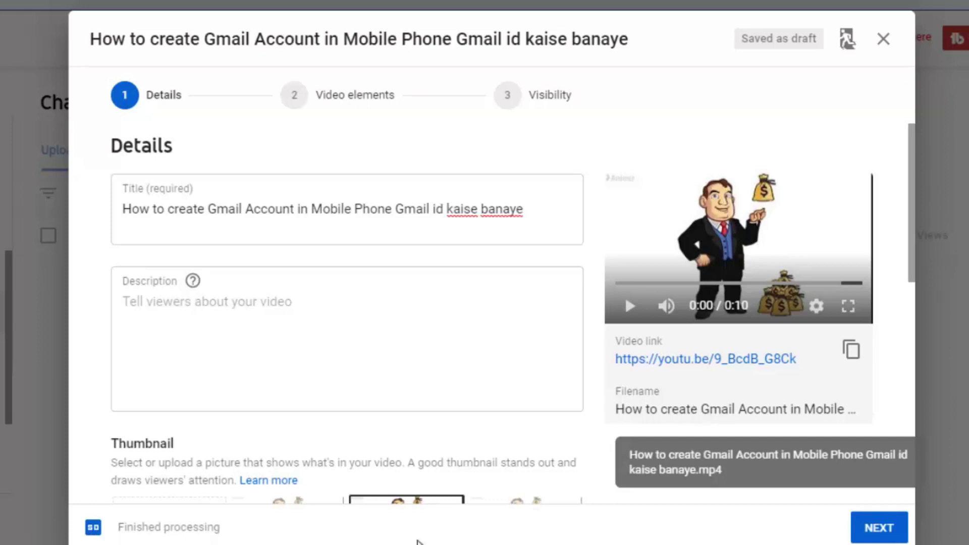
Copy the description paragraph starting "Dosto is video me Gmail Account" from the Notepad document into the Description, followed by three line breaks
{"action": "left_click", "coordinate": [357, 348]}
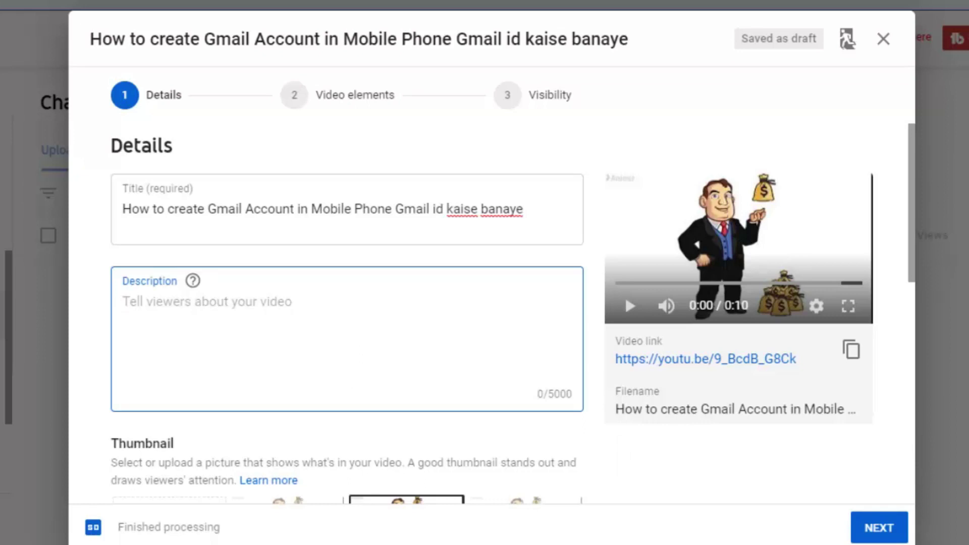
{"action": "key", "text": "alt+Tab"}
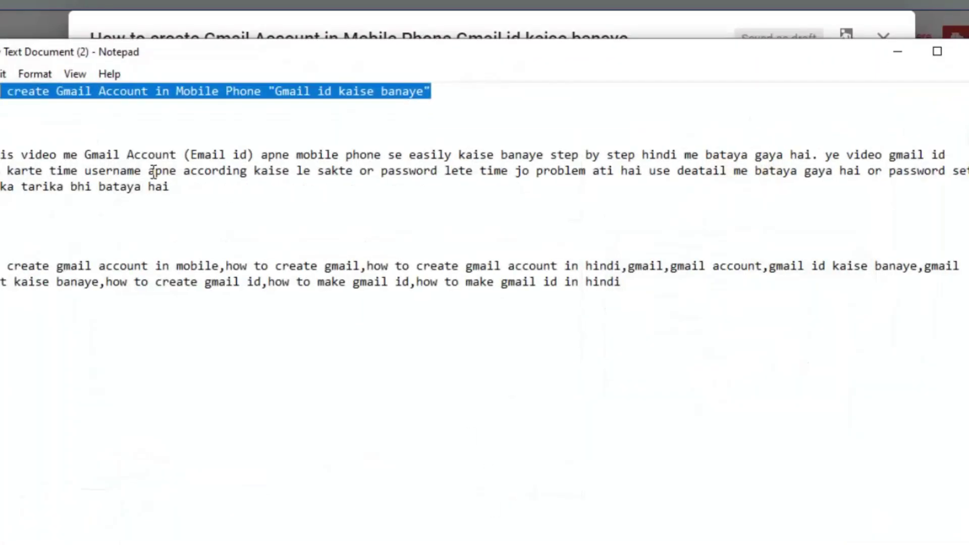
{"action": "left_click_drag", "start_coordinate": [1, 155], "coordinate": [129, 198]}
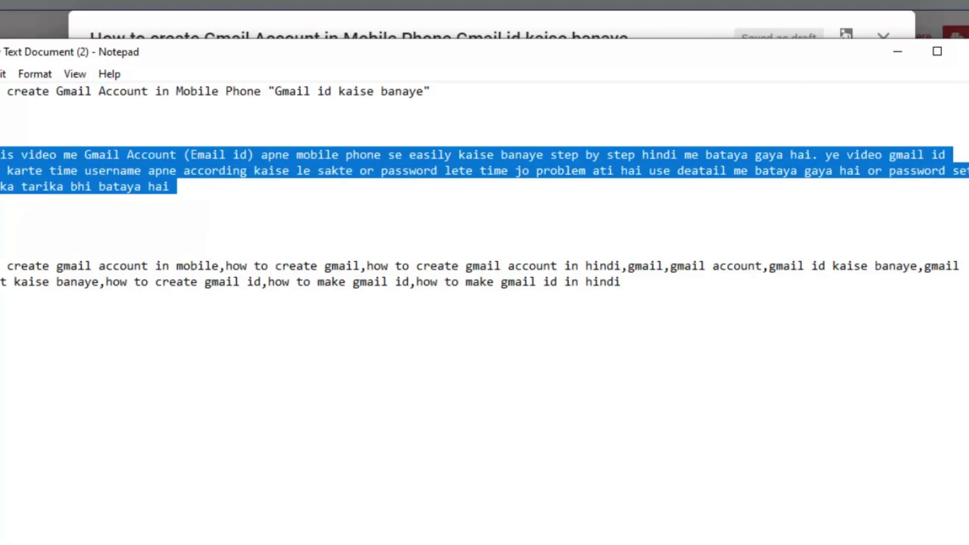
{"action": "key", "text": "alt+Tab"}
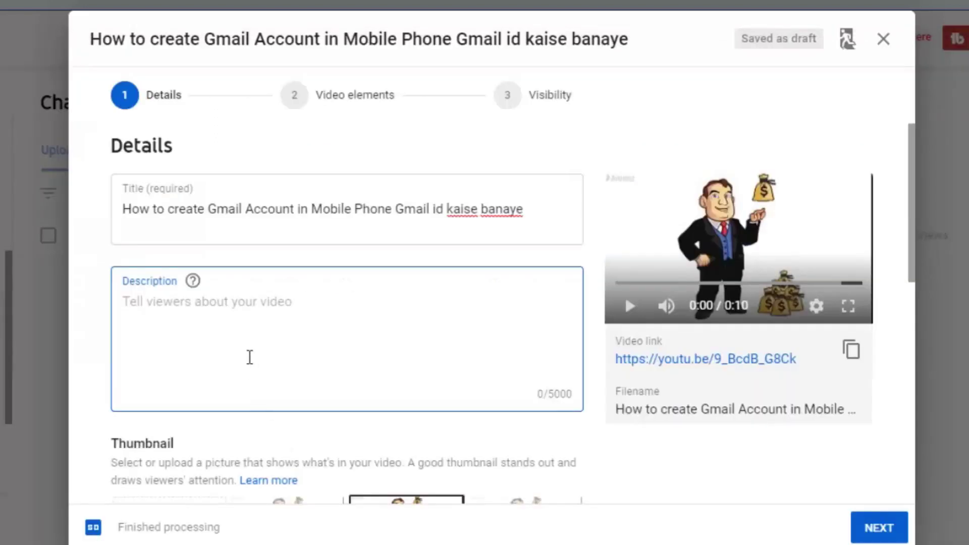
{"action": "key", "text": "ctrl+v"}
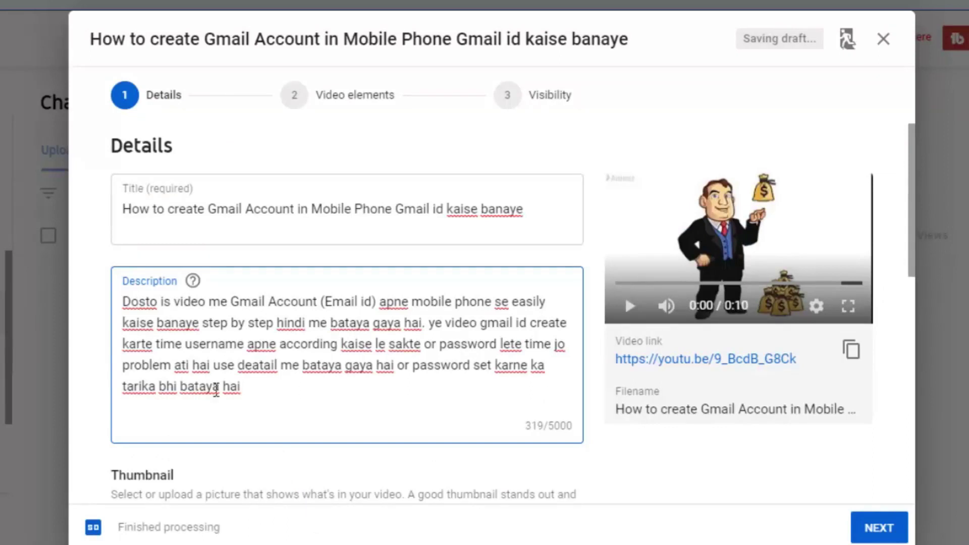
{"action": "key", "text": "Return"}
{"action": "key", "text": "Return"}
{"action": "key", "text": "Return"}
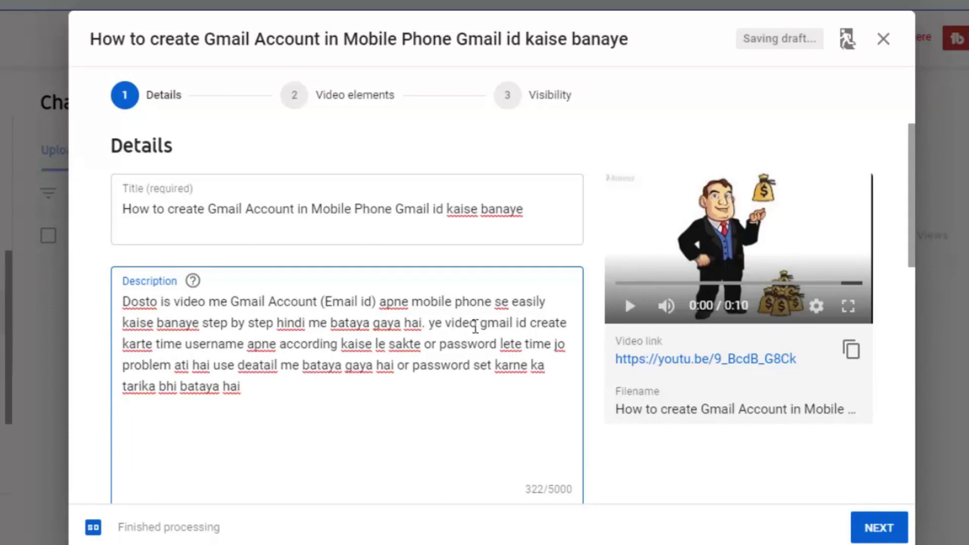
Try the automatically generated thumbnails and choose the first one for the video
{"action": "scroll", "coordinate": [631, 303], "scroll_direction": "down", "scroll_amount": 2}
{"action": "scroll", "coordinate": [520, 248], "scroll_direction": "down", "scroll_amount": 7}
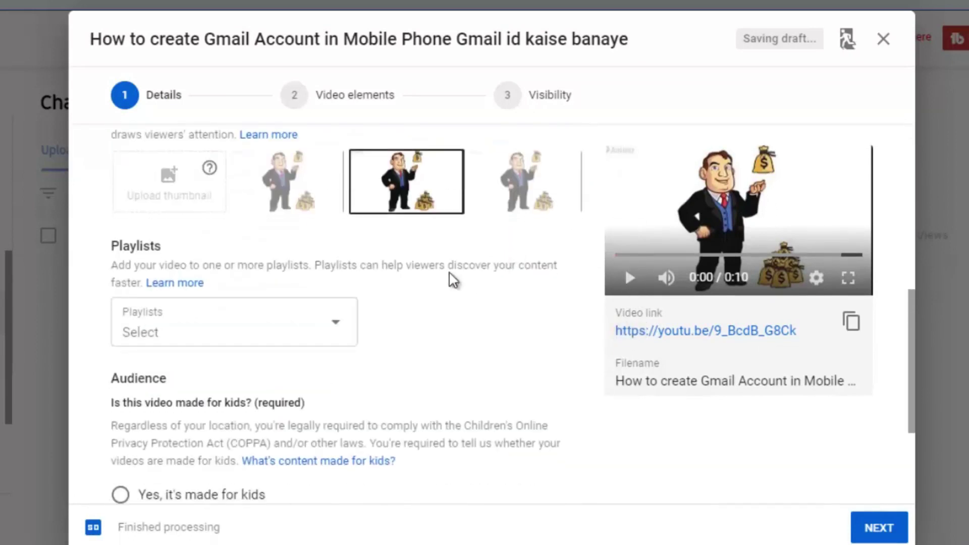
{"action": "left_click", "coordinate": [272, 204]}
{"action": "left_click", "coordinate": [403, 207]}
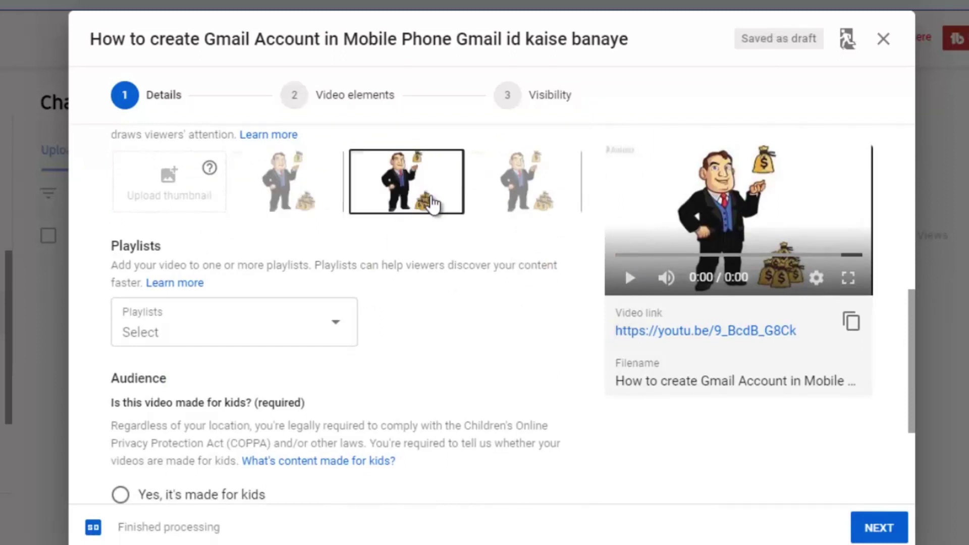
{"action": "left_click", "coordinate": [515, 187]}
{"action": "left_click", "coordinate": [458, 190]}
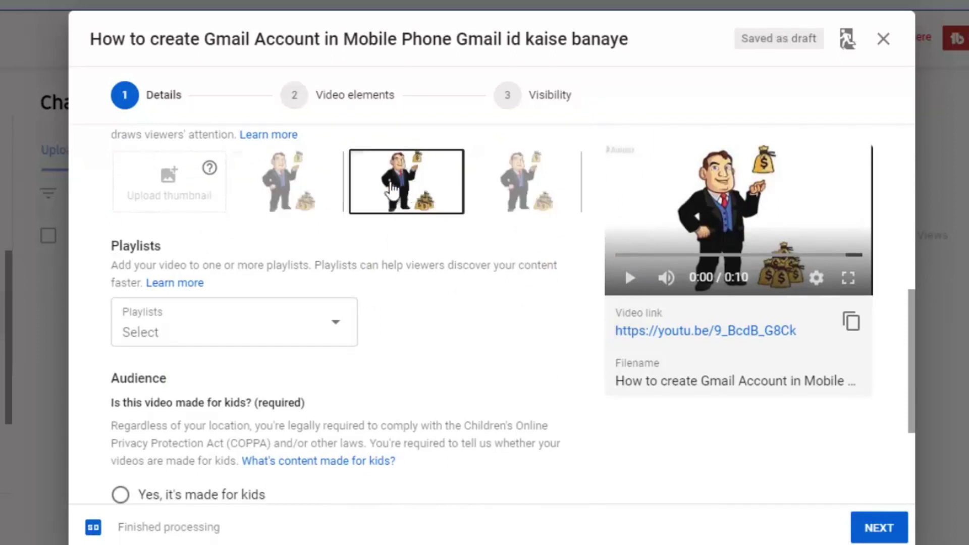
{"action": "left_click", "coordinate": [319, 188]}
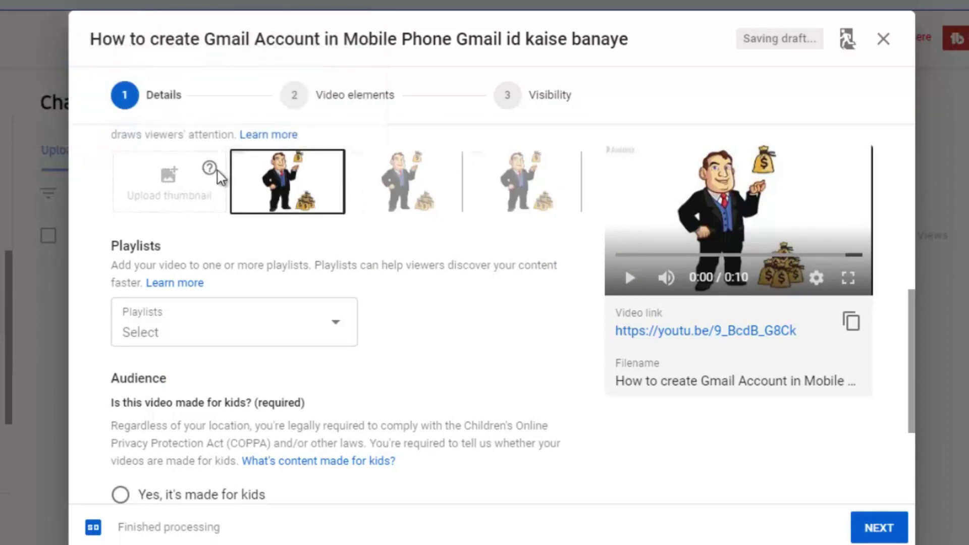
{"action": "left_click", "coordinate": [421, 187]}
{"action": "left_click", "coordinate": [482, 182]}
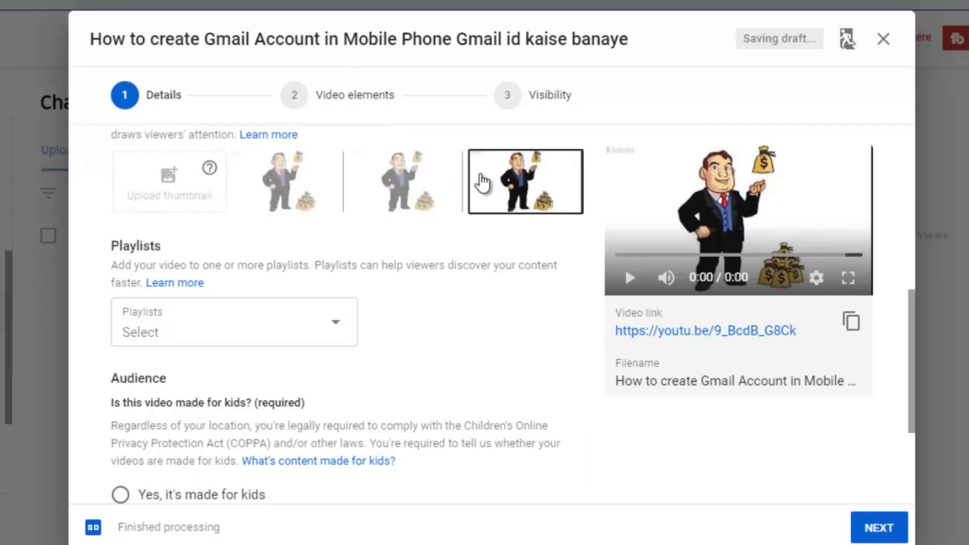
{"action": "left_click", "coordinate": [379, 180]}
{"action": "left_click", "coordinate": [246, 172]}
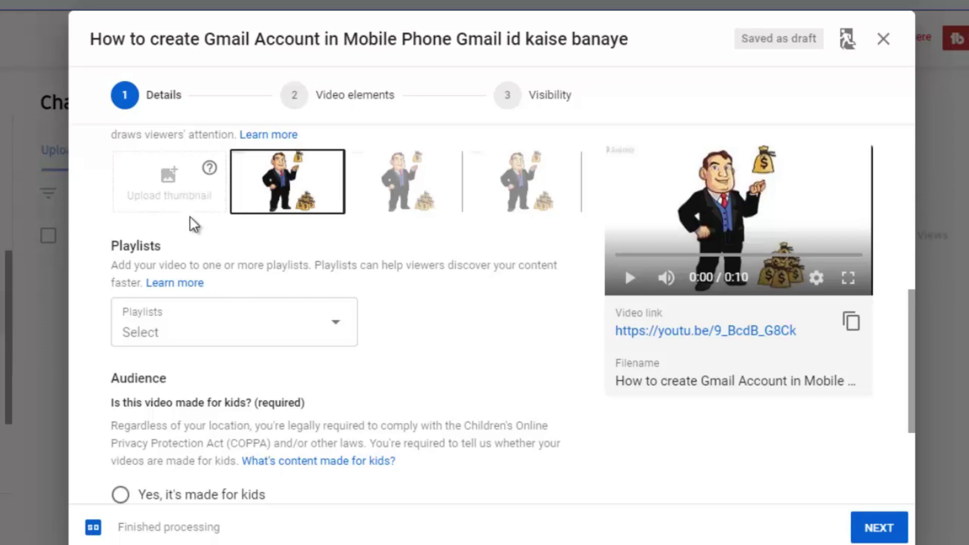
Mark the video as not made for kids and expand the additional video options
{"action": "scroll", "coordinate": [192, 228], "scroll_direction": "down", "scroll_amount": 4}
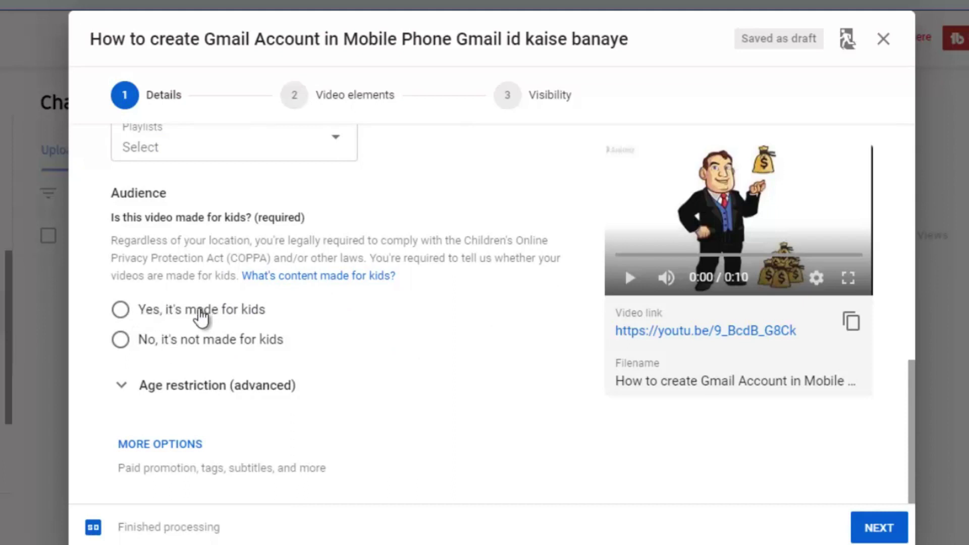
{"action": "left_click", "coordinate": [118, 341]}
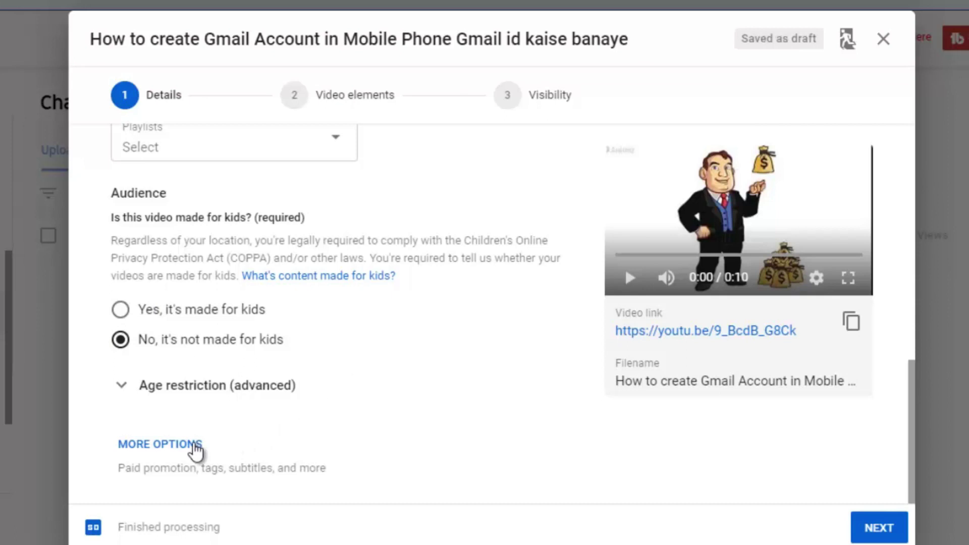
{"action": "left_click", "coordinate": [156, 444]}
Copy the keyword list from the Notepad document into the video's tags, from "how to create gmail account in mobile" through "how to make gmail id in hindi"
{"action": "scroll", "coordinate": [328, 383], "scroll_direction": "down", "scroll_amount": 6}
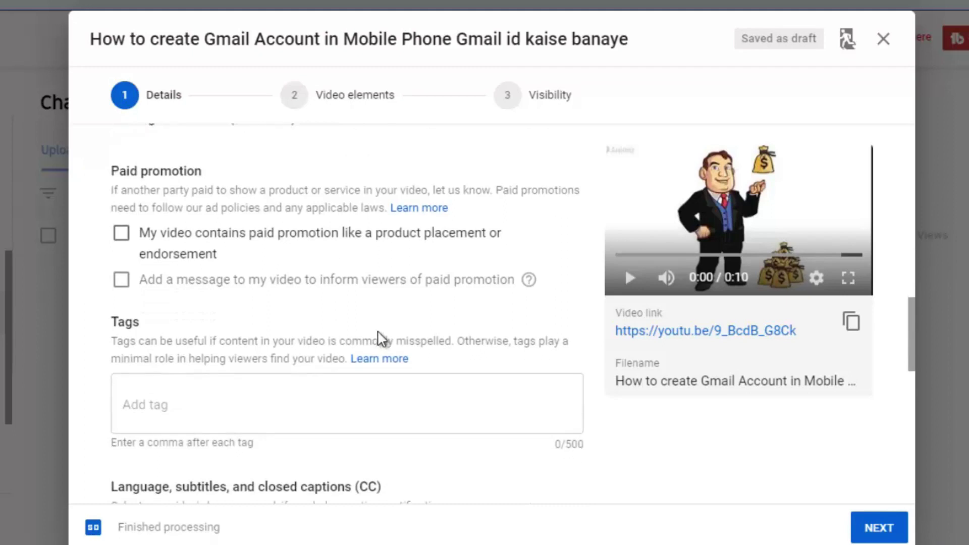
{"action": "left_click", "coordinate": [158, 314]}
{"action": "key", "text": "alt+Tab"}
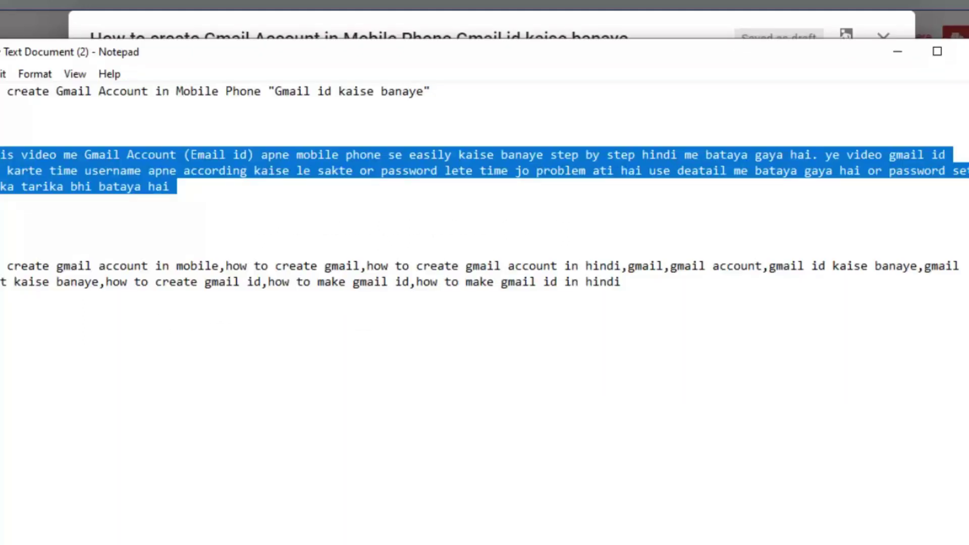
{"action": "left_click_drag", "start_coordinate": [2, 266], "coordinate": [636, 301]}
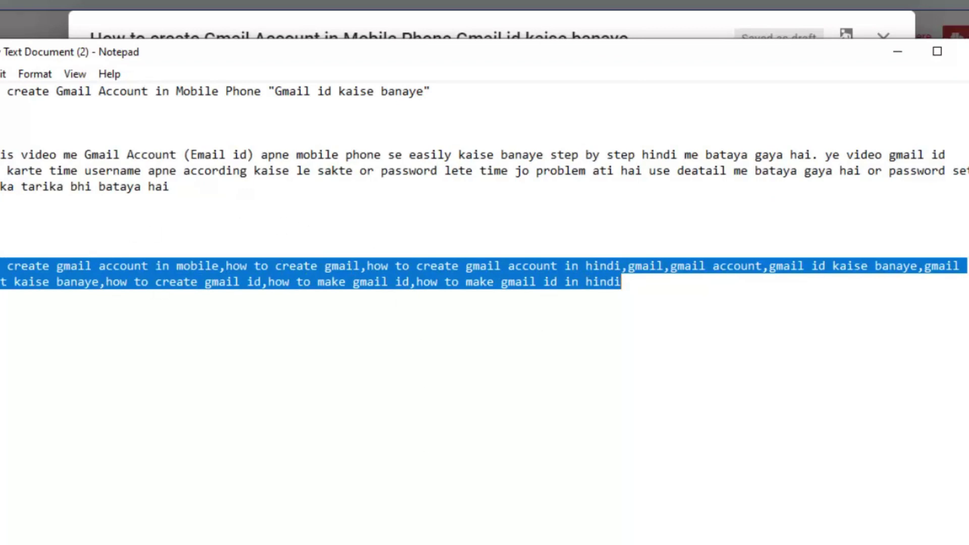
{"action": "key", "text": "alt+Tab"}
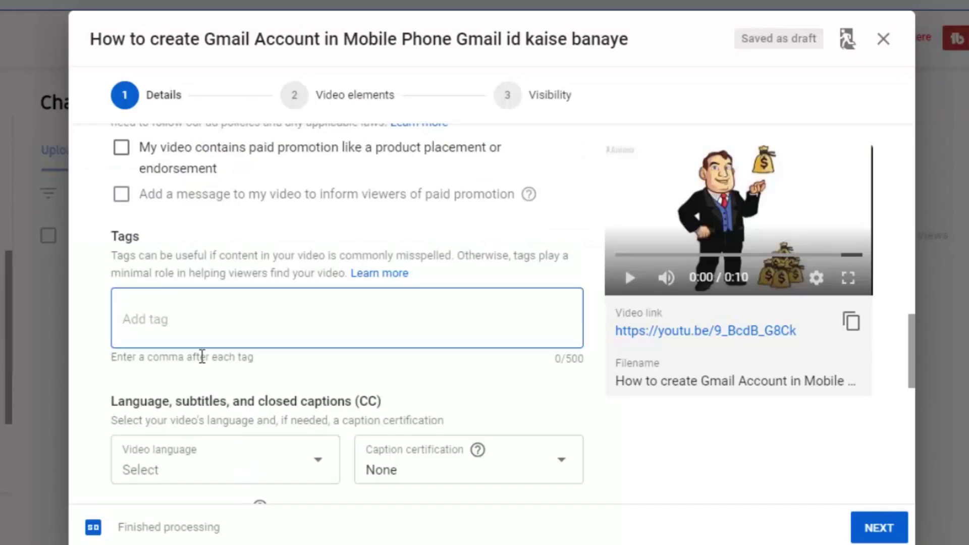
{"action": "type", "text": "how to create gmail account in mobile, how to create gmail, how to create gmail account in hindi, gmail, gmail account, gmail id kaise banaye, gmail account kaise banaye, how to create gmail id, how to make gmail id, how to make gmail id in hindi"}
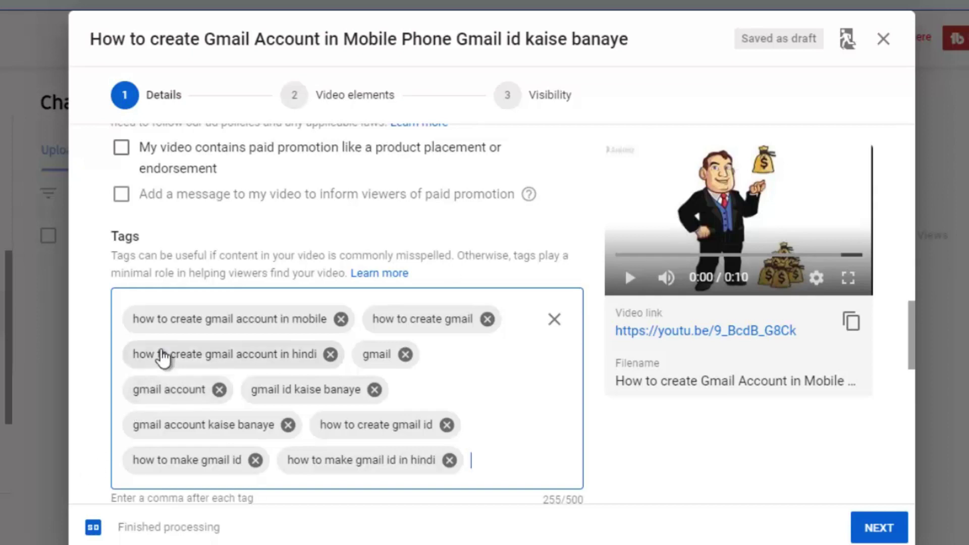
{"action": "scroll", "coordinate": [215, 303], "scroll_direction": "up", "scroll_amount": 2}
{"action": "scroll", "coordinate": [215, 303], "scroll_direction": "up", "scroll_amount": 15}
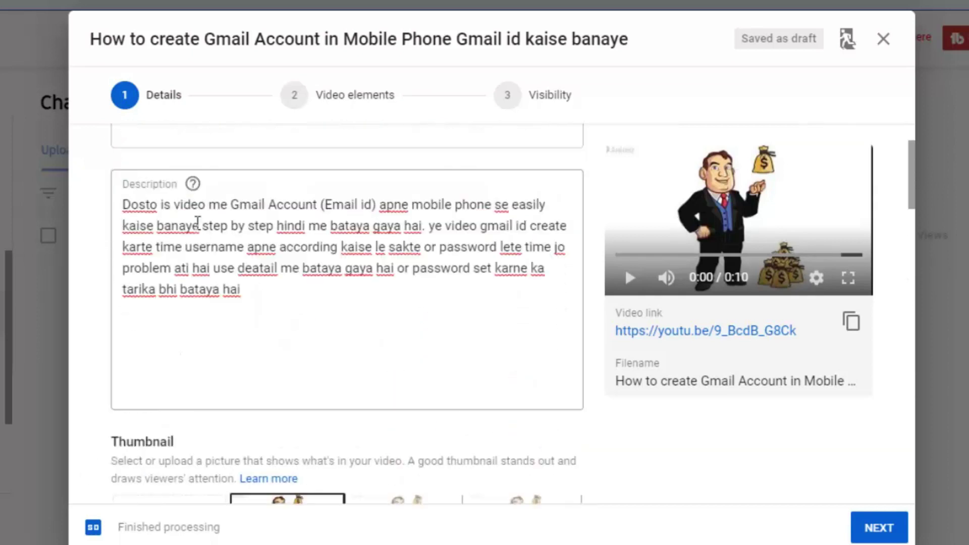
Review the video's title, description, thumbnail, audience setting and tags on the Details page
{"action": "scroll", "coordinate": [152, 207], "scroll_direction": "up", "scroll_amount": 1}
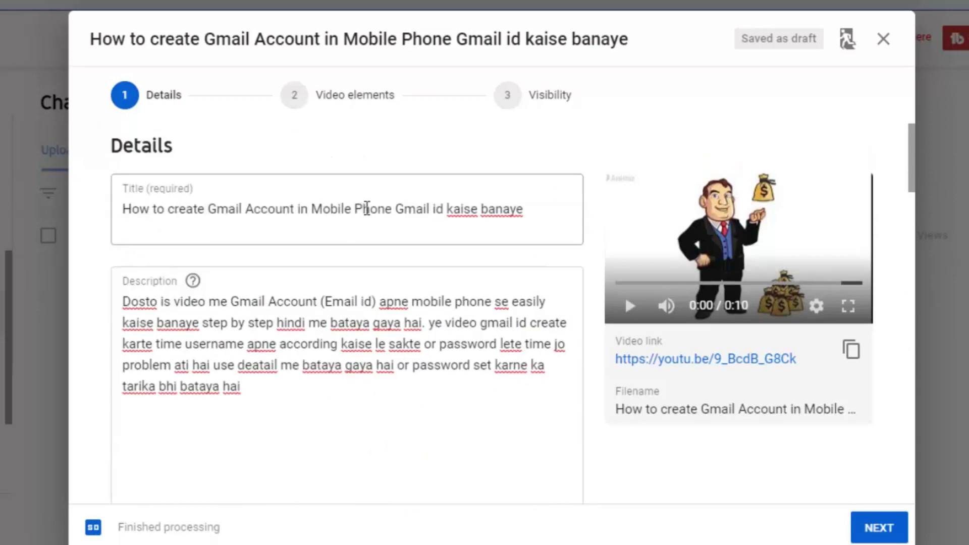
{"action": "scroll", "coordinate": [461, 222], "scroll_direction": "down", "scroll_amount": 3}
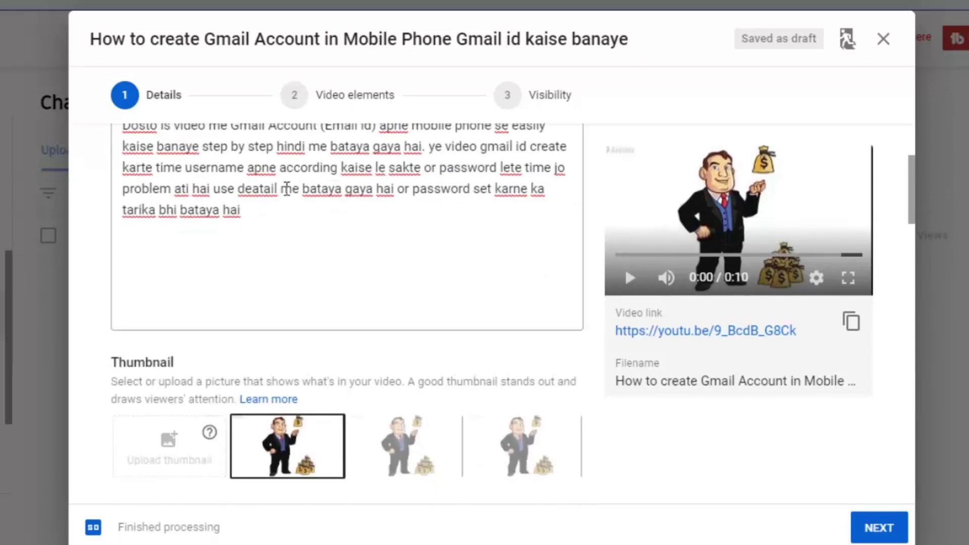
{"action": "scroll", "coordinate": [227, 202], "scroll_direction": "up", "scroll_amount": 2}
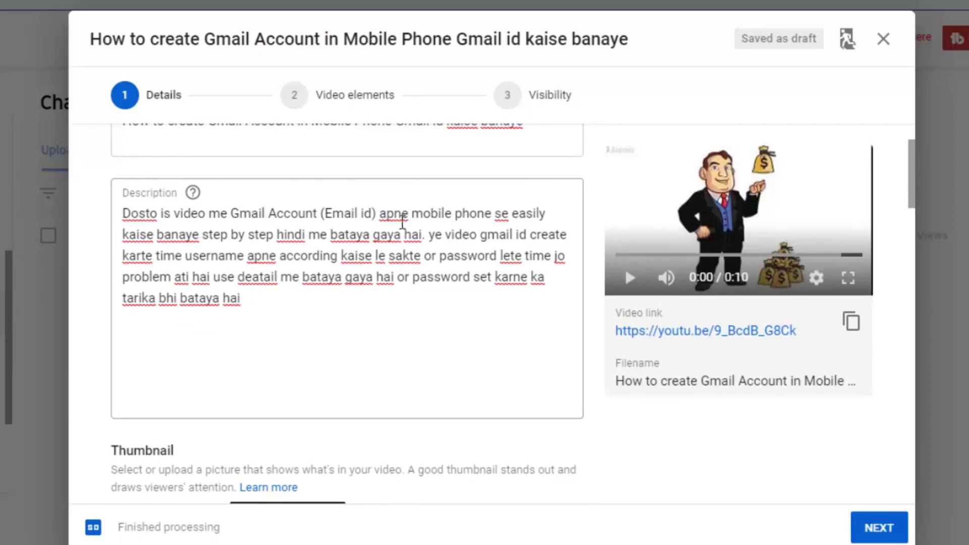
{"action": "scroll", "coordinate": [402, 222], "scroll_direction": "down", "scroll_amount": 10}
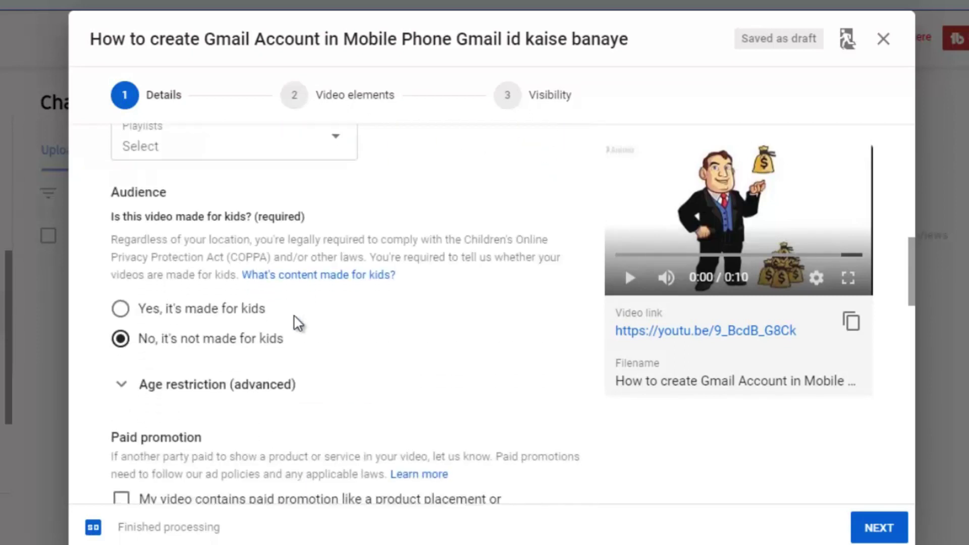
{"action": "scroll", "coordinate": [298, 323], "scroll_direction": "down", "scroll_amount": 7}
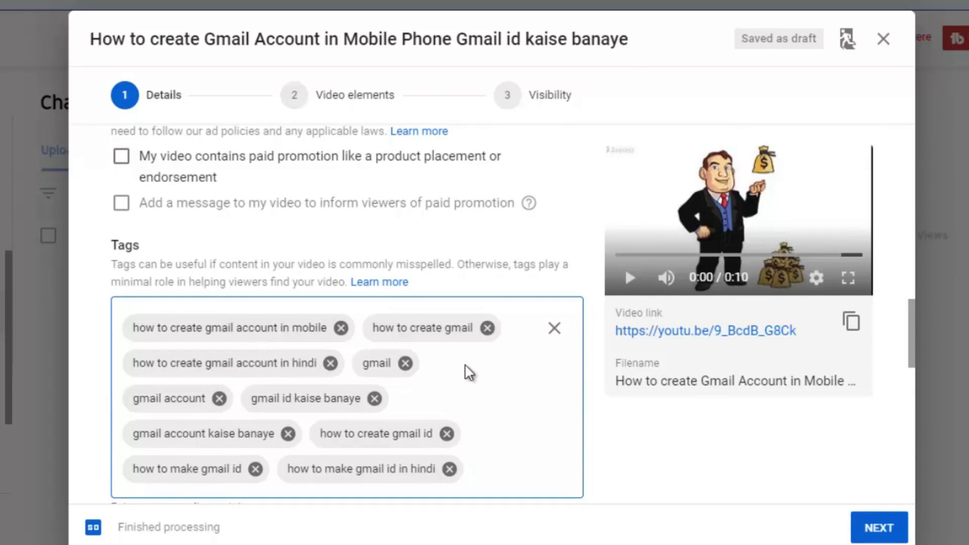
{"action": "scroll", "coordinate": [469, 372], "scroll_direction": "up", "scroll_amount": 17}
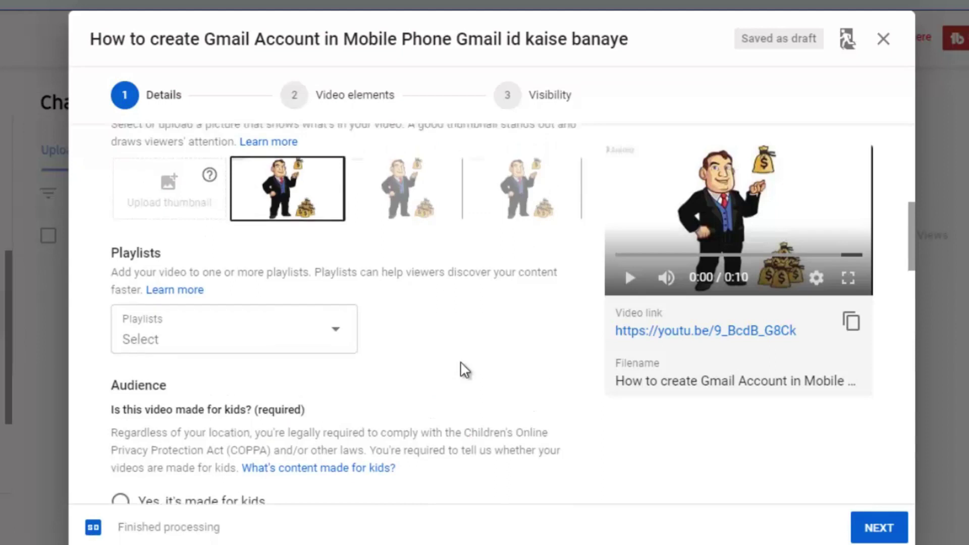
{"action": "left_click_drag", "start_coordinate": [152, 209], "coordinate": [343, 210]}
{"action": "left_click", "coordinate": [354, 209]}
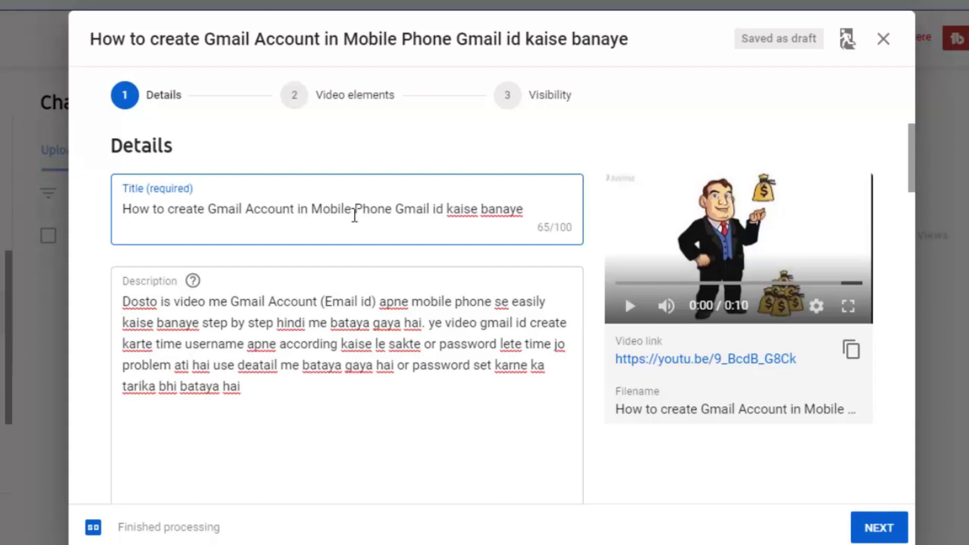
{"action": "scroll", "coordinate": [354, 212], "scroll_direction": "down", "scroll_amount": 15}
{"action": "scroll", "coordinate": [361, 241], "scroll_direction": "down", "scroll_amount": 14}
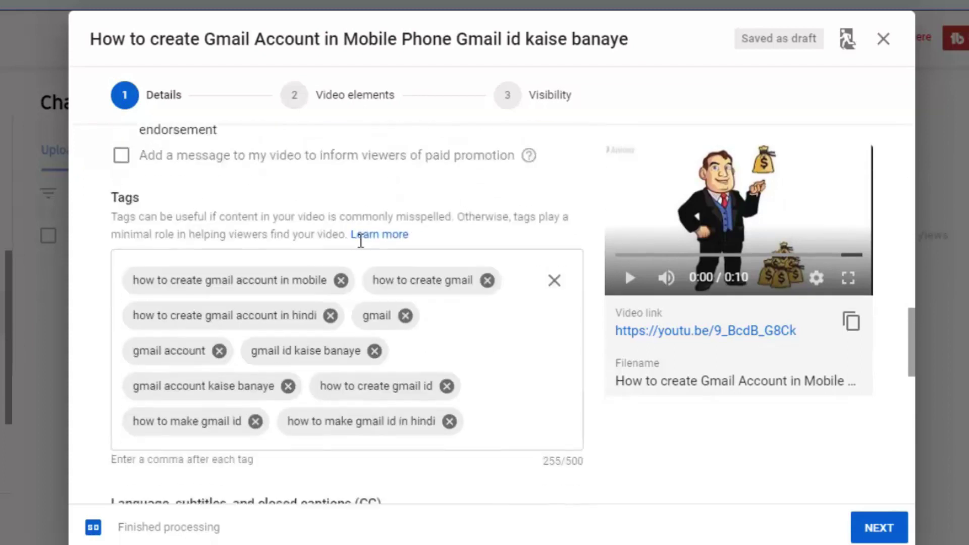
Set the video's category to Education
{"action": "scroll", "coordinate": [497, 285], "scroll_direction": "down", "scroll_amount": 4}
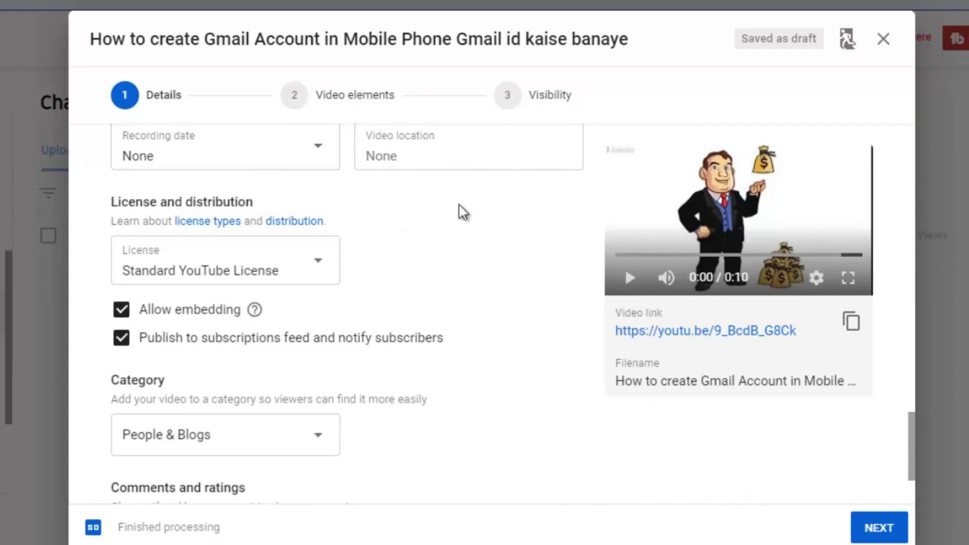
{"action": "scroll", "coordinate": [363, 227], "scroll_direction": "down", "scroll_amount": 3}
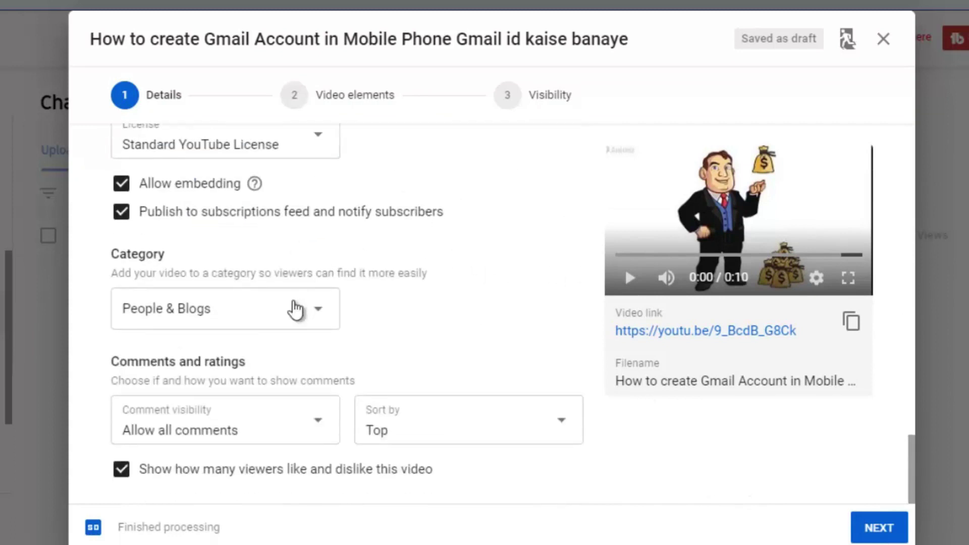
{"action": "left_click", "coordinate": [237, 319]}
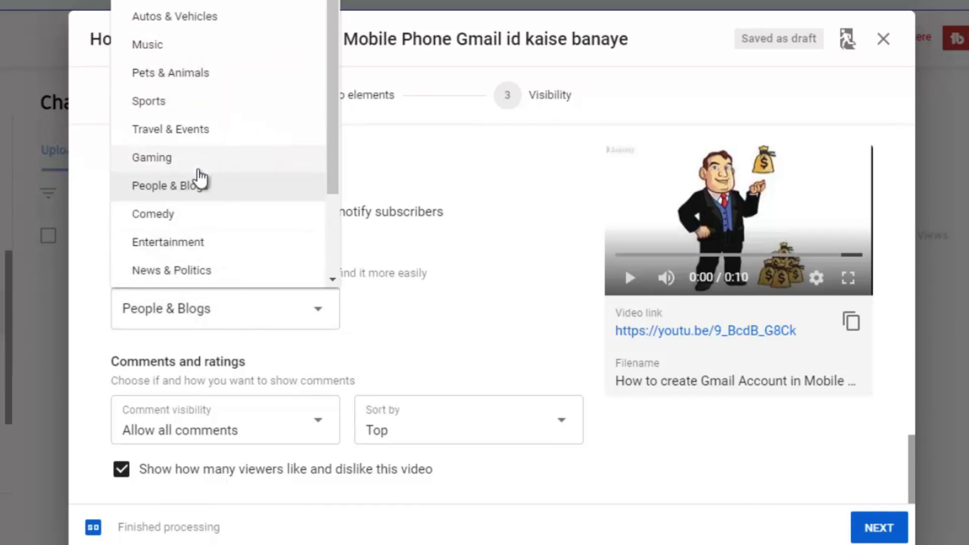
{"action": "scroll", "coordinate": [228, 191], "scroll_direction": "down", "scroll_amount": 1}
{"action": "scroll", "coordinate": [224, 192], "scroll_direction": "up", "scroll_amount": 1}
{"action": "scroll", "coordinate": [222, 192], "scroll_direction": "down", "scroll_amount": 3}
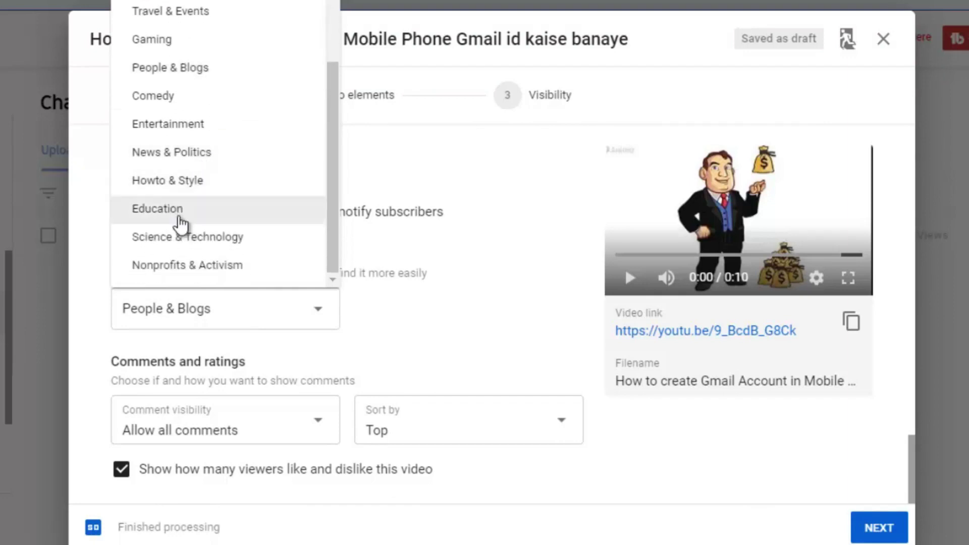
{"action": "left_click", "coordinate": [179, 223]}
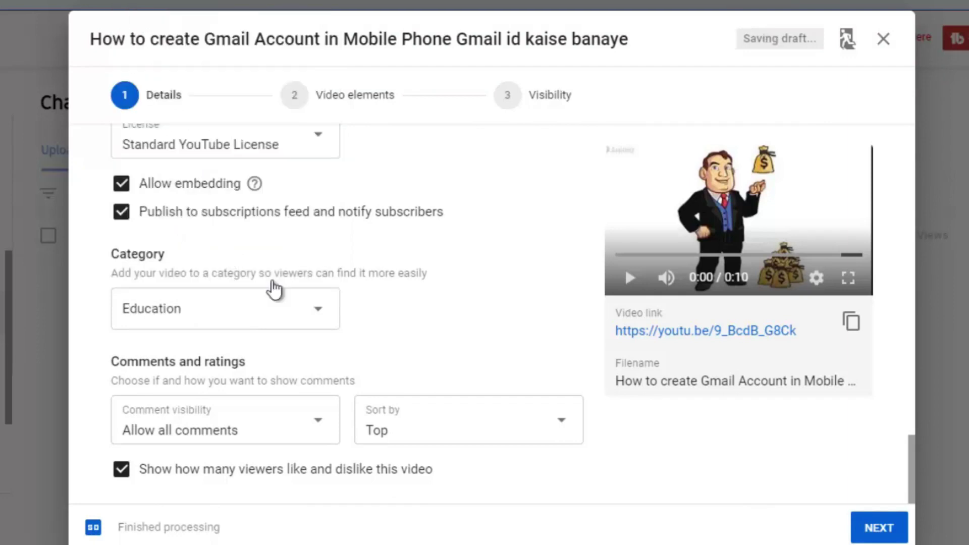
Proceed from Details through Video elements to the Visibility stage without adding an end screen or cards
{"action": "left_click", "coordinate": [890, 526]}
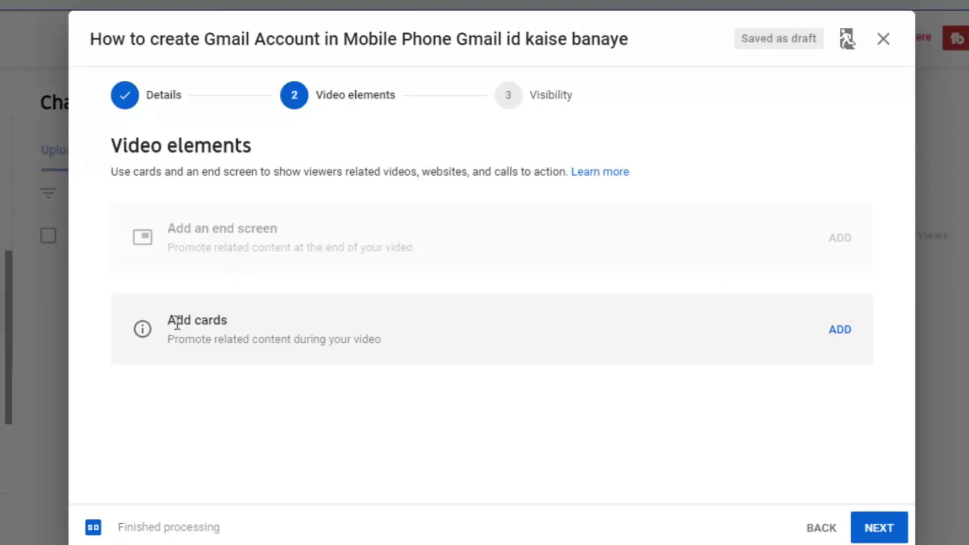
{"action": "left_click_drag", "start_coordinate": [174, 324], "coordinate": [215, 325]}
{"action": "left_click", "coordinate": [310, 306]}
{"action": "left_click", "coordinate": [880, 527]}
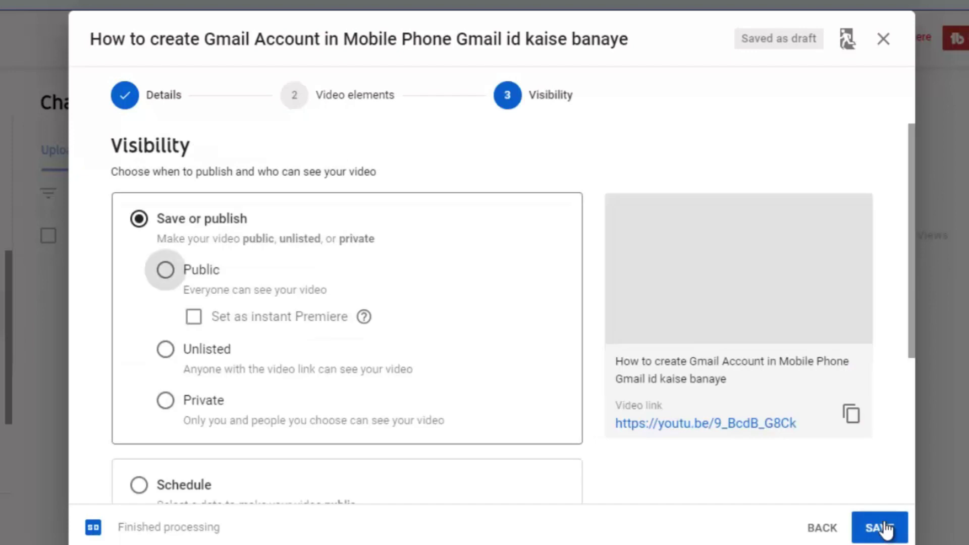
Review the visibility and schedule options, set the video to Public and publish it
{"action": "scroll", "coordinate": [259, 272], "scroll_direction": "down", "scroll_amount": 3}
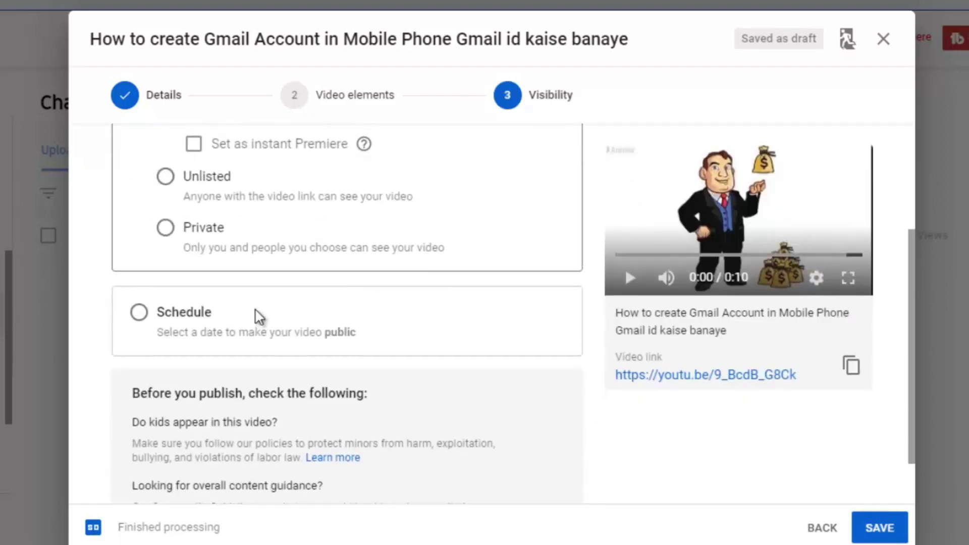
{"action": "scroll", "coordinate": [210, 282], "scroll_direction": "up", "scroll_amount": 3}
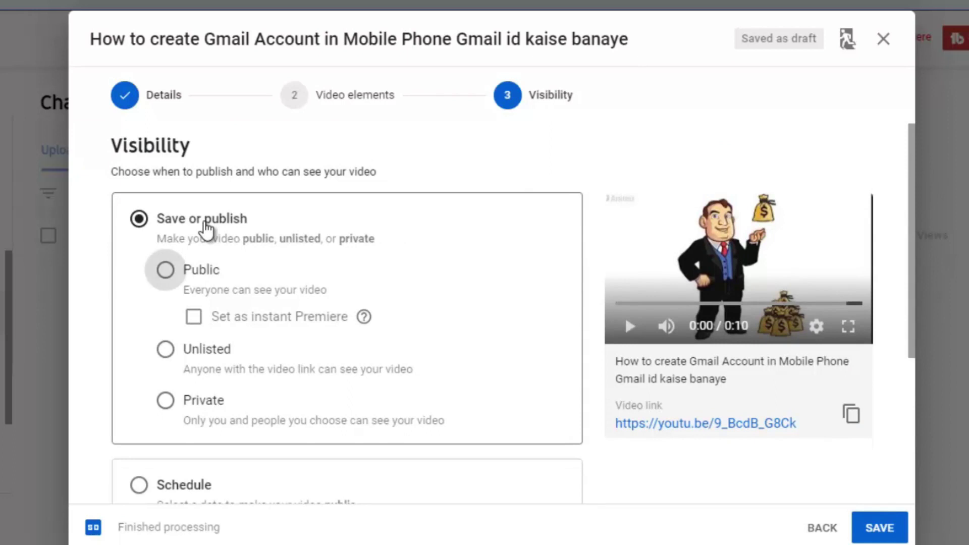
{"action": "scroll", "coordinate": [235, 343], "scroll_direction": "down", "scroll_amount": 1}
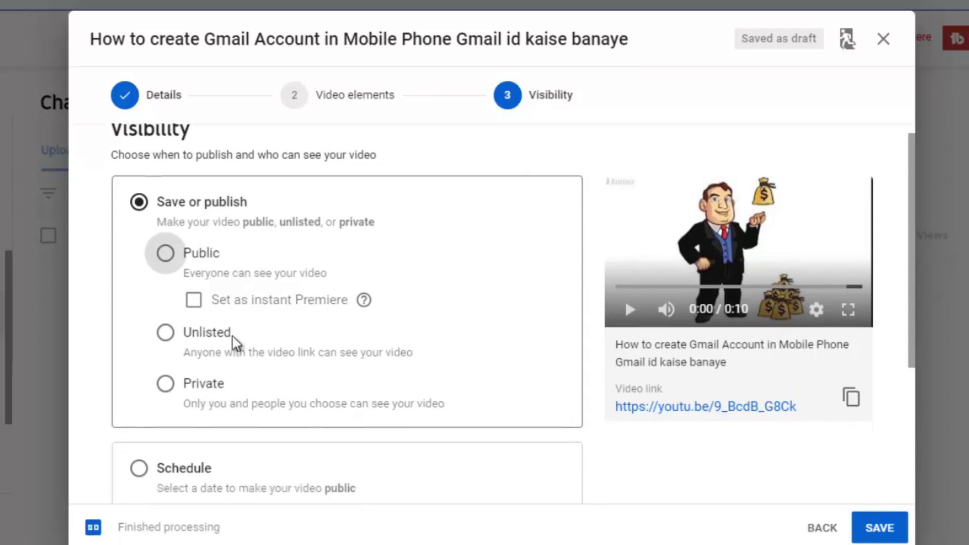
{"action": "scroll", "coordinate": [235, 343], "scroll_direction": "down", "scroll_amount": 2}
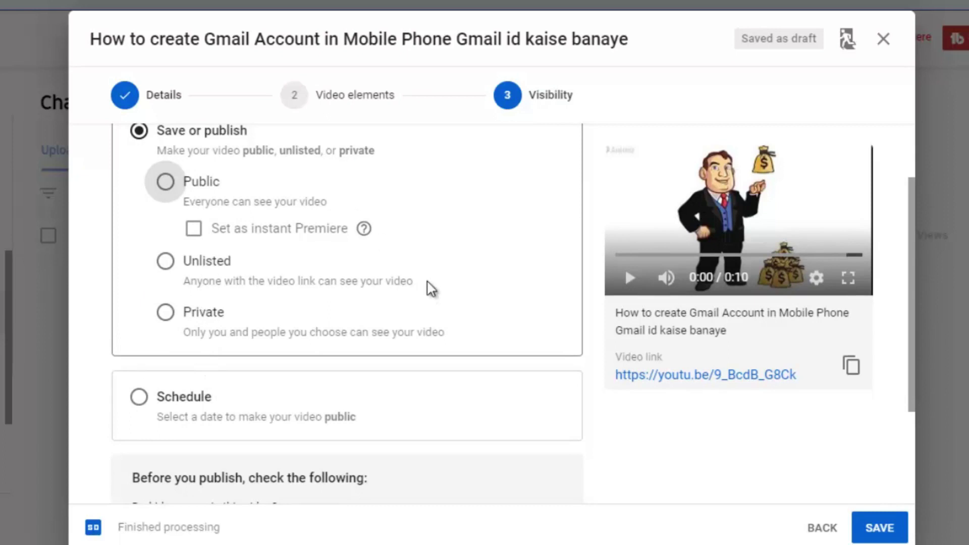
{"action": "scroll", "coordinate": [431, 290], "scroll_direction": "up", "scroll_amount": 2}
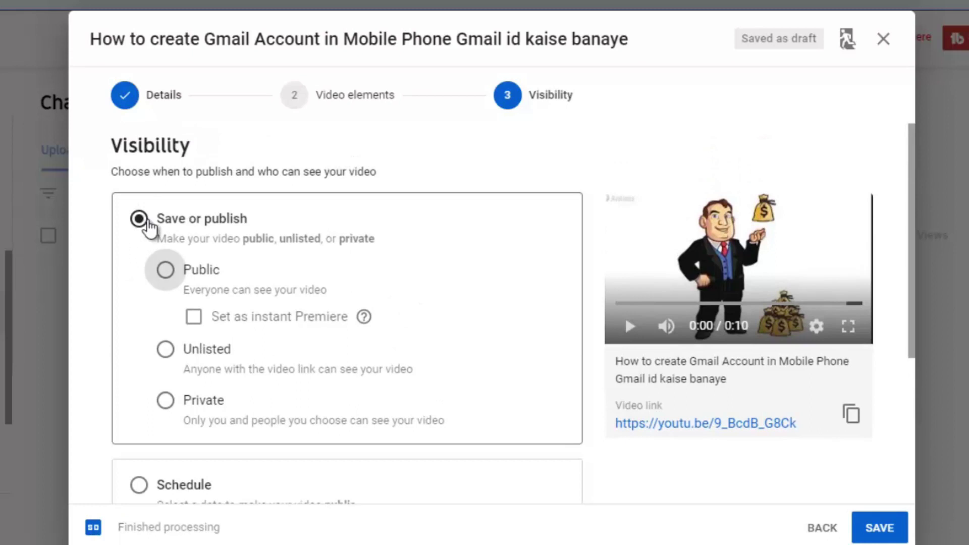
{"action": "left_click", "coordinate": [163, 271]}
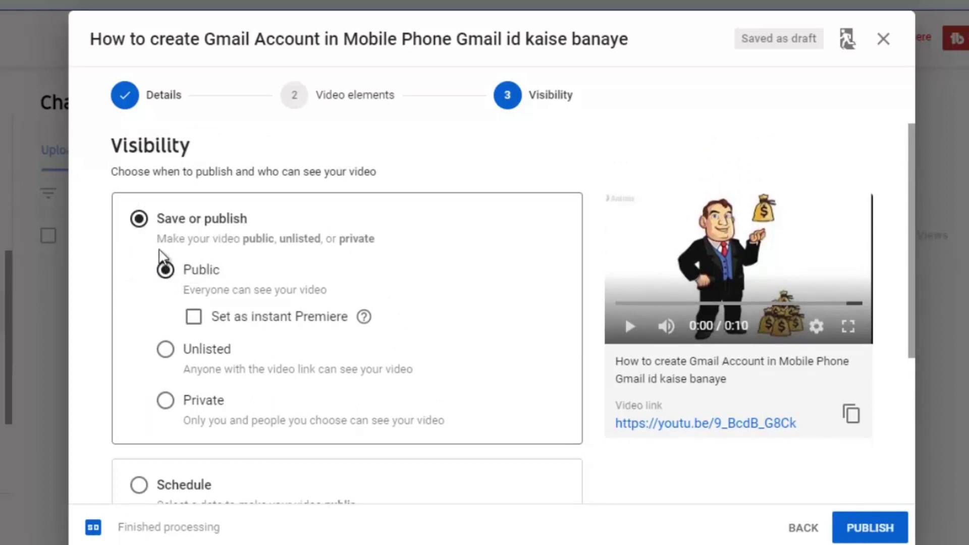
{"action": "left_click", "coordinate": [866, 530]}
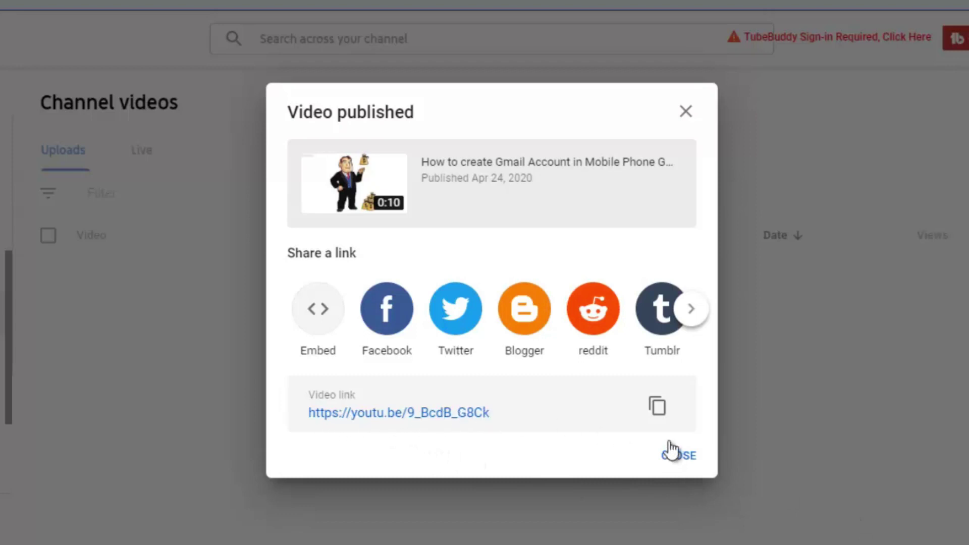
Copy the published video's link and close the publication dialog
{"action": "left_click", "coordinate": [652, 417]}
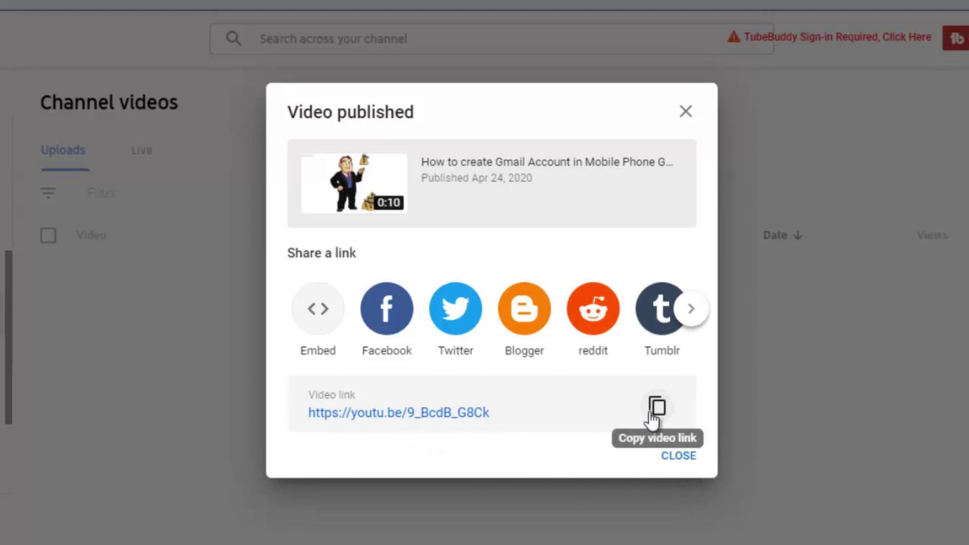
{"action": "left_click", "coordinate": [680, 458]}
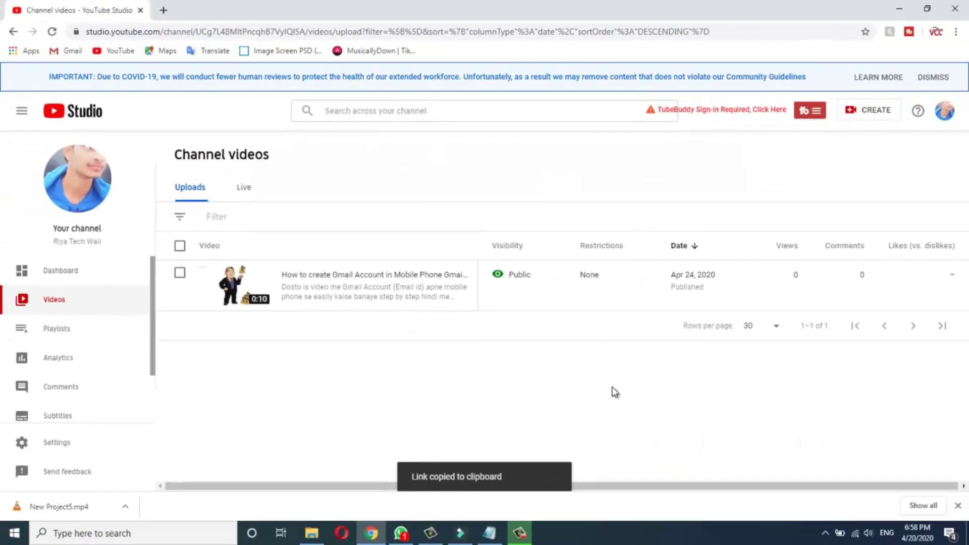